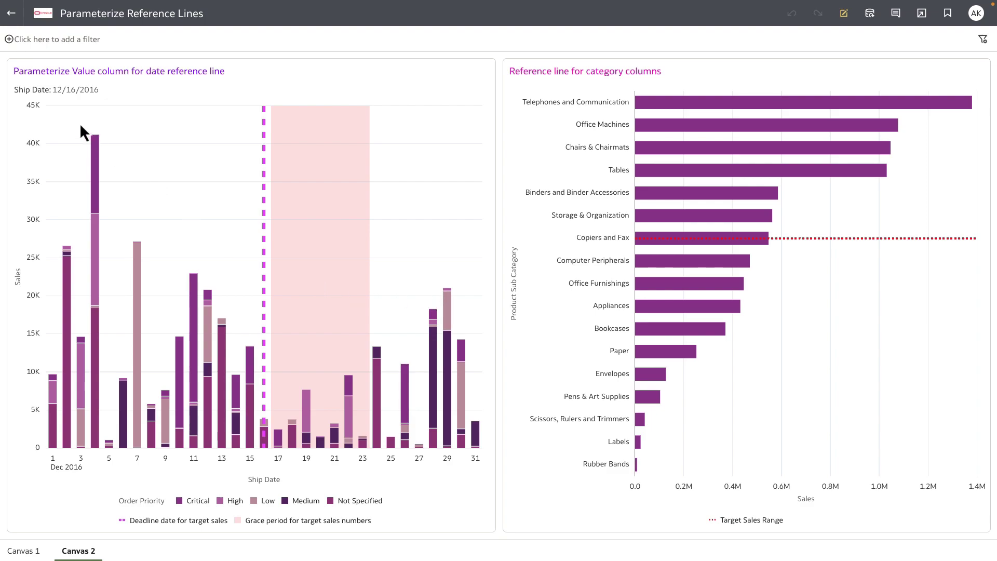
Step: Move the ship-date parameter to December 13, then return it to December 16
click(71, 95)
click(132, 130)
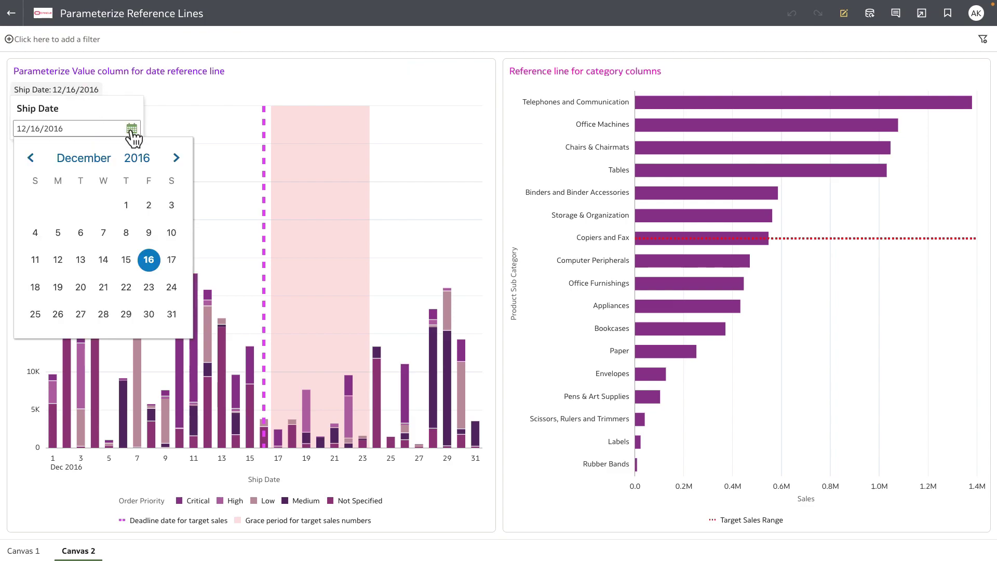
click(81, 261)
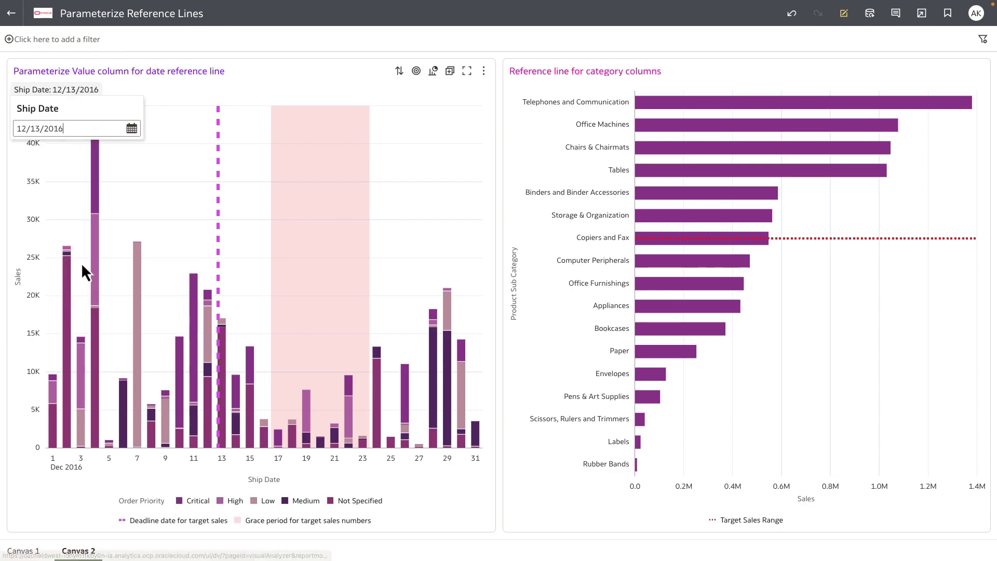
click(132, 128)
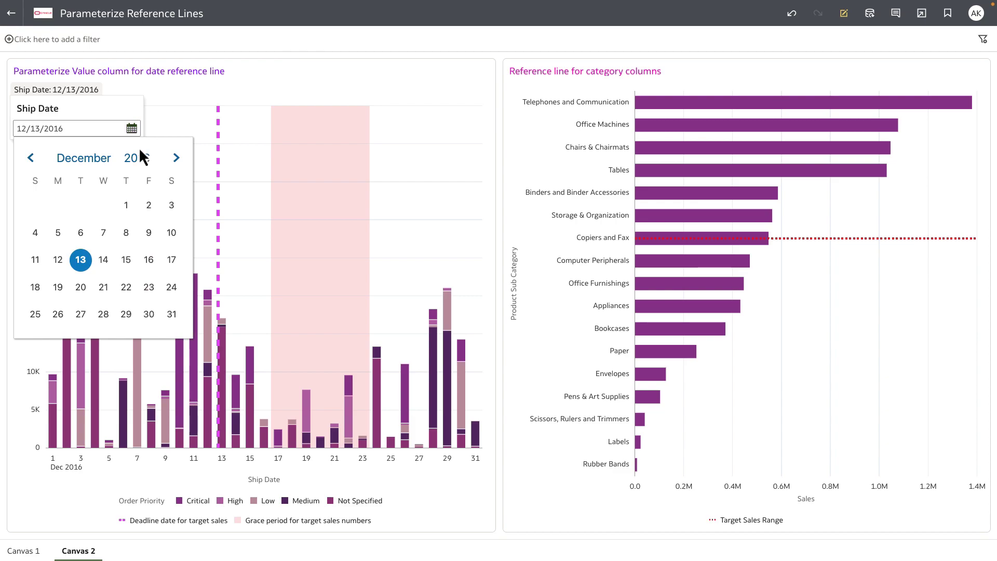
click(148, 268)
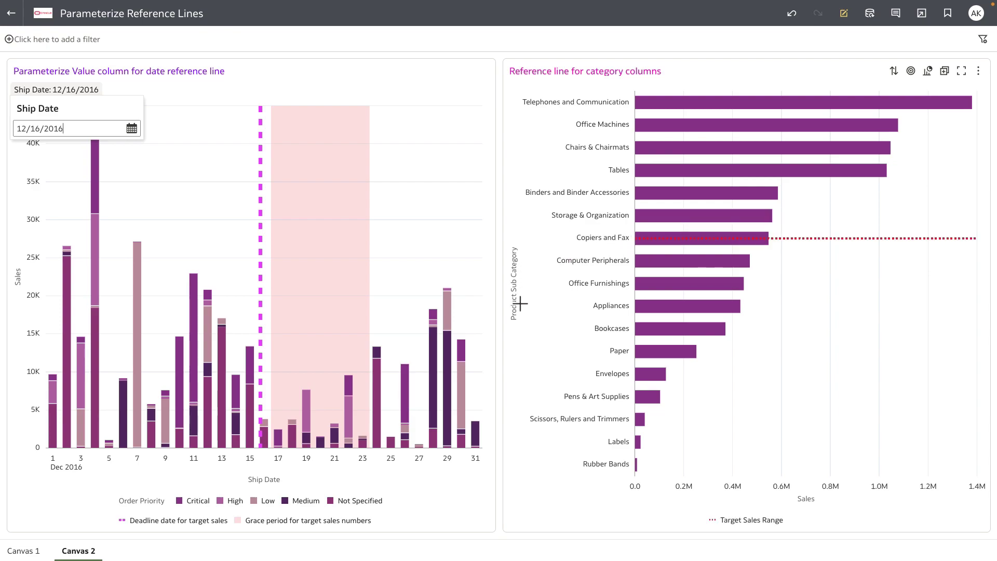
Step: Switch to edit mode and show the deadline reference line's value bound to Ship Date
click(843, 14)
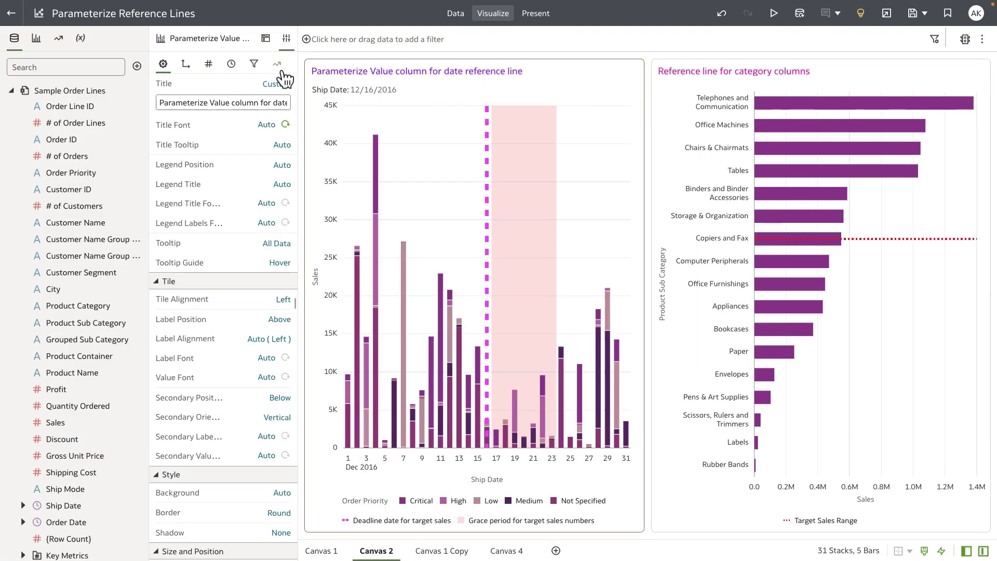
click(278, 66)
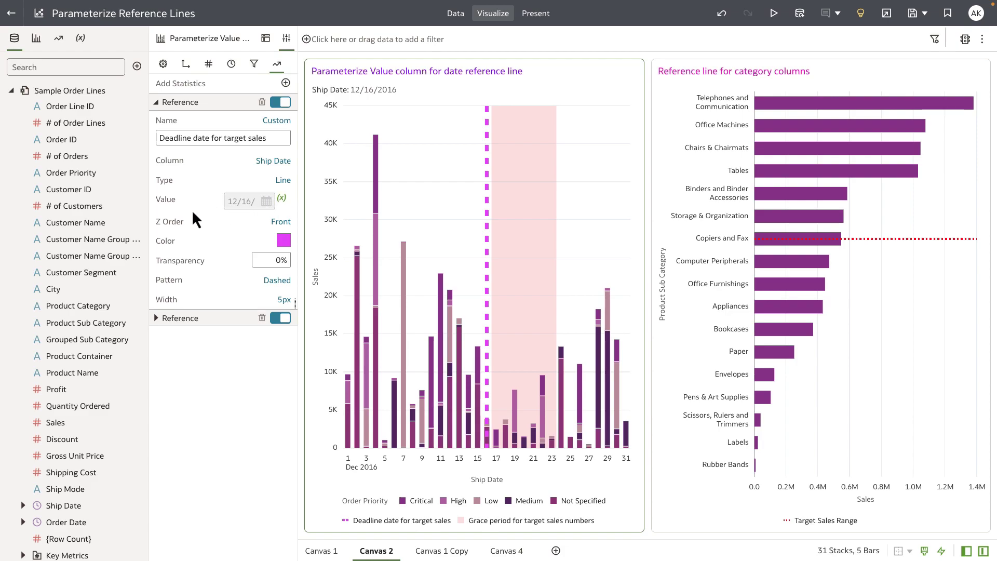
click(283, 199)
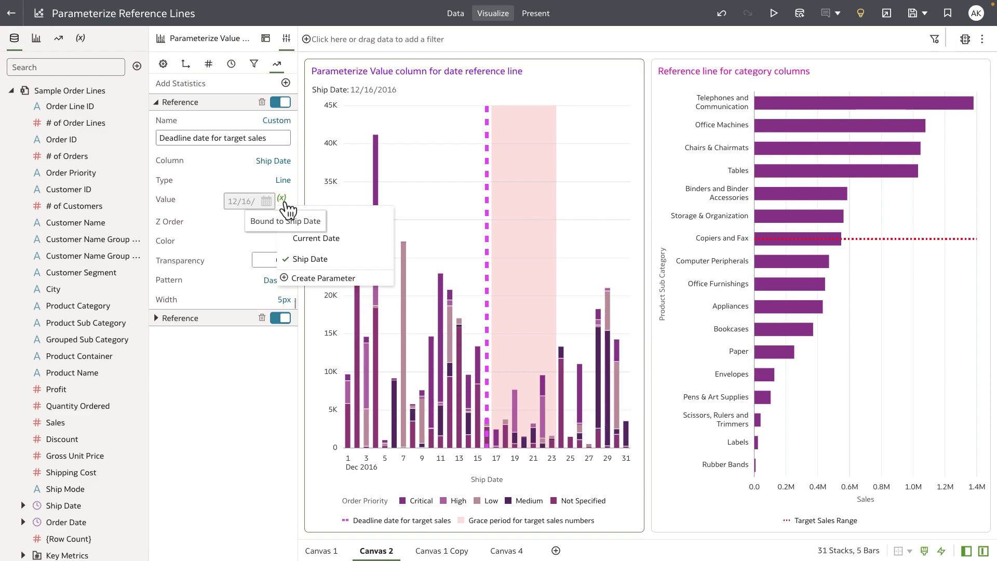
Step: Review the Ship Date parameter definition, a date with initial value 12/16/2016, unchanged
click(80, 39)
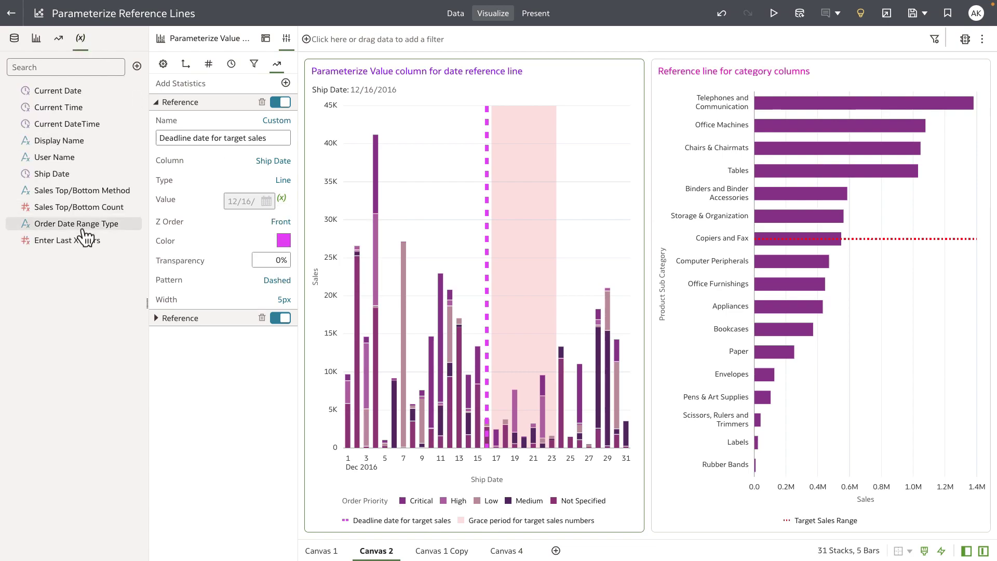
right_click(69, 182)
click(86, 185)
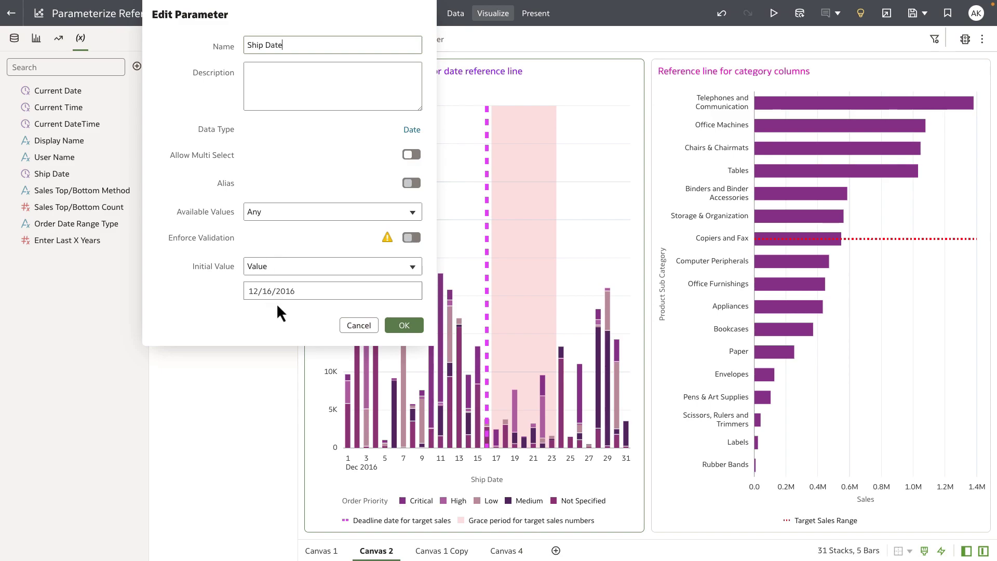
click(404, 326)
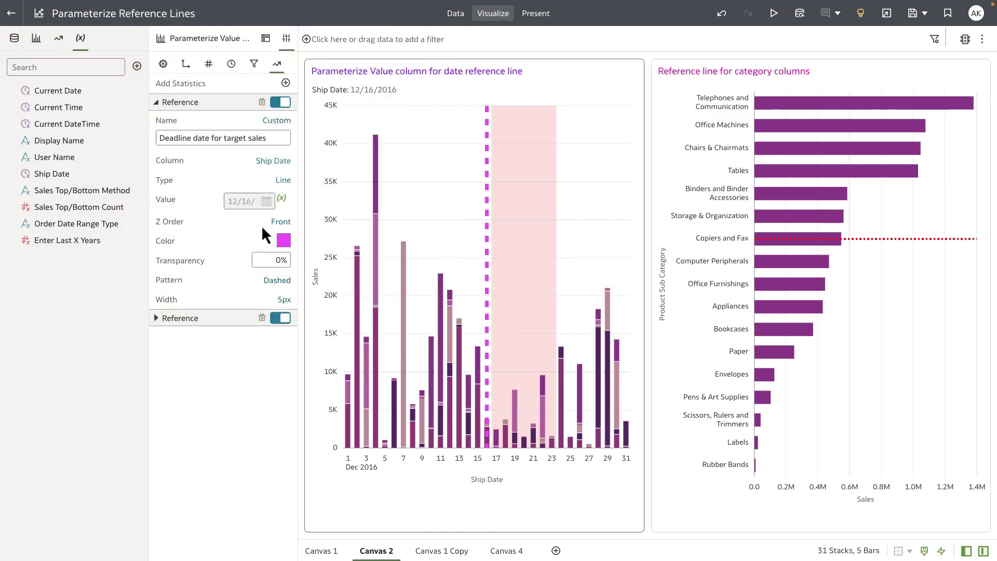
Step: Bring up the Ship Date filter options in the bar chart's Grammar panel
click(283, 201)
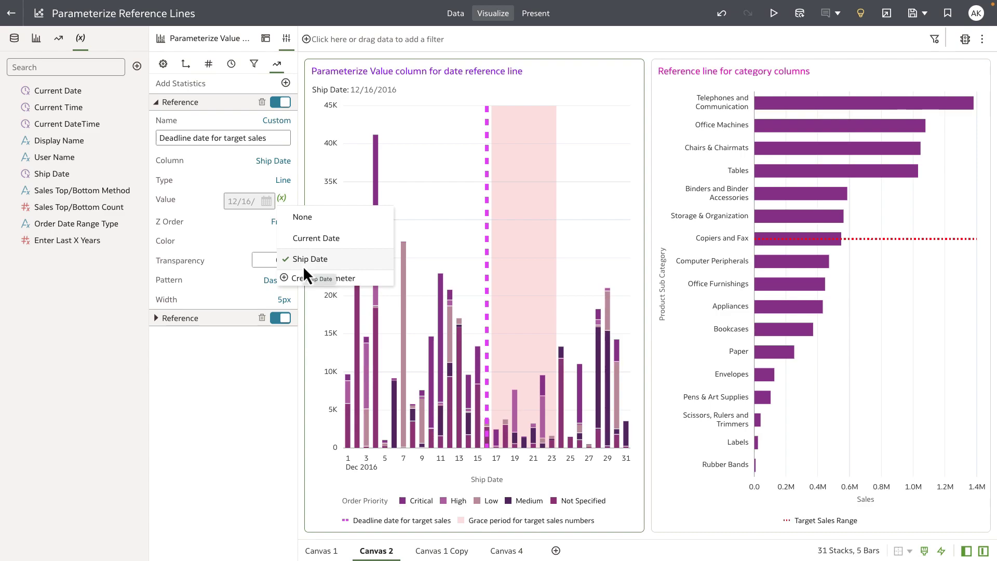
click(265, 40)
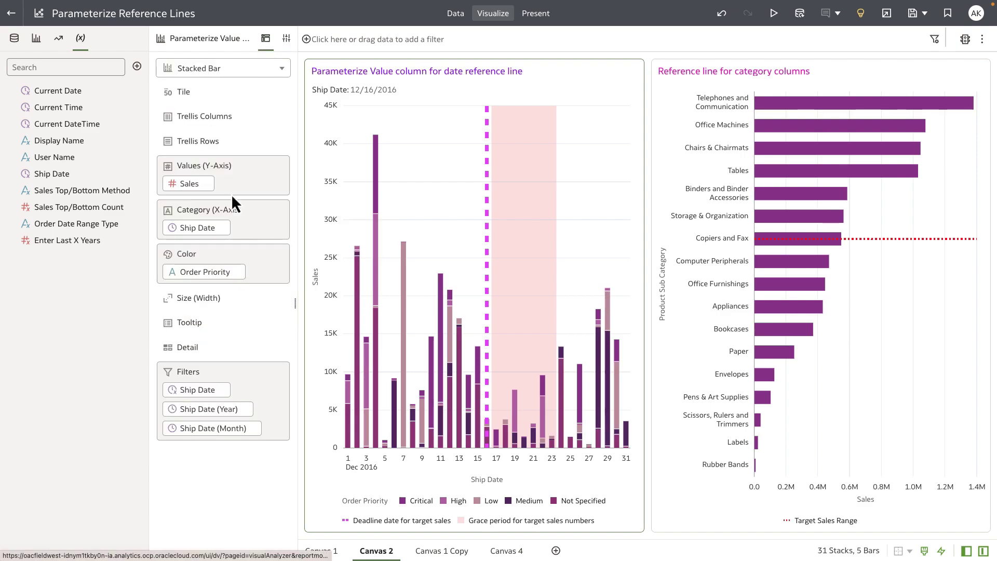
right_click(205, 390)
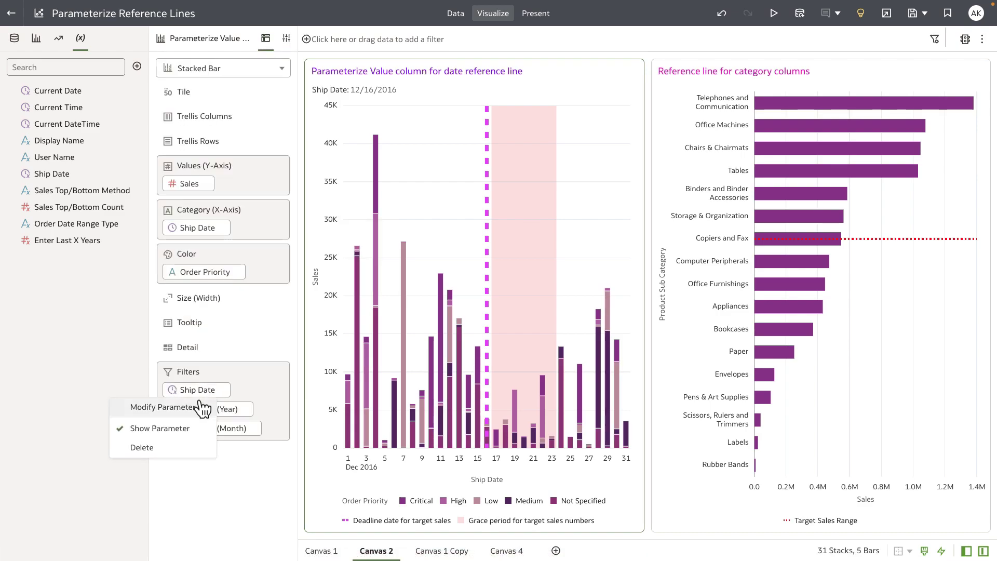
click(200, 406)
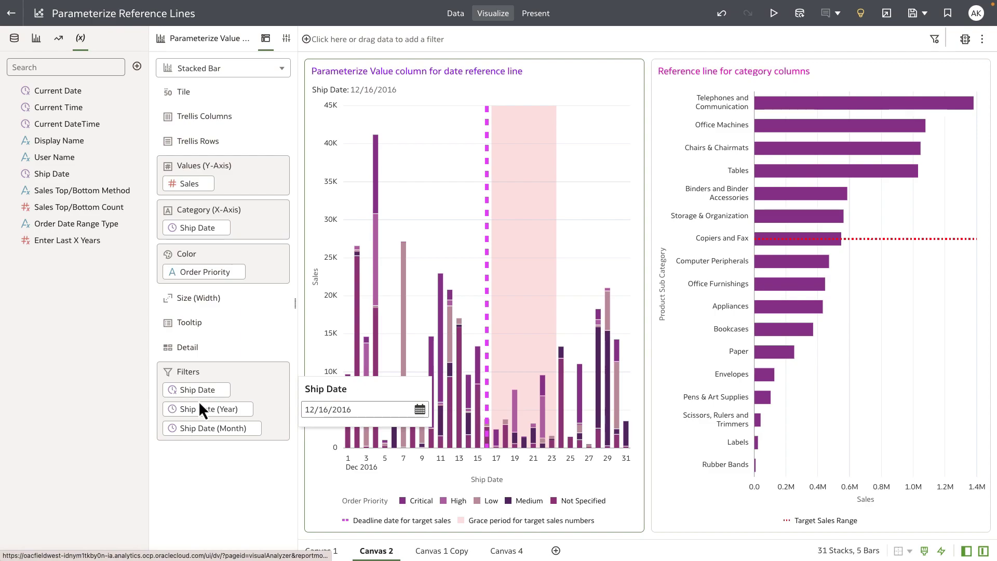
Step: Step the ship date through December 15 and 19 to December 23
click(383, 93)
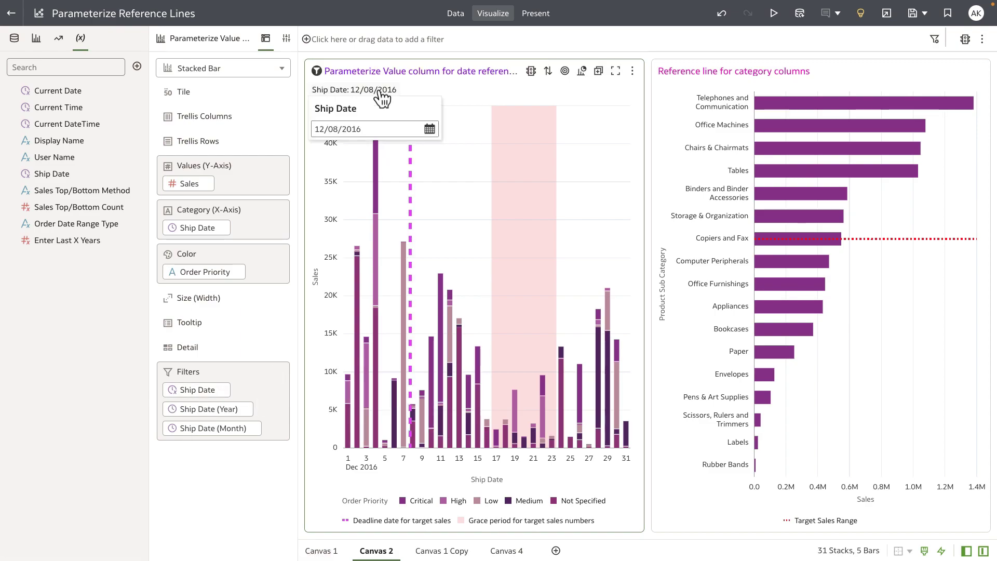
click(429, 129)
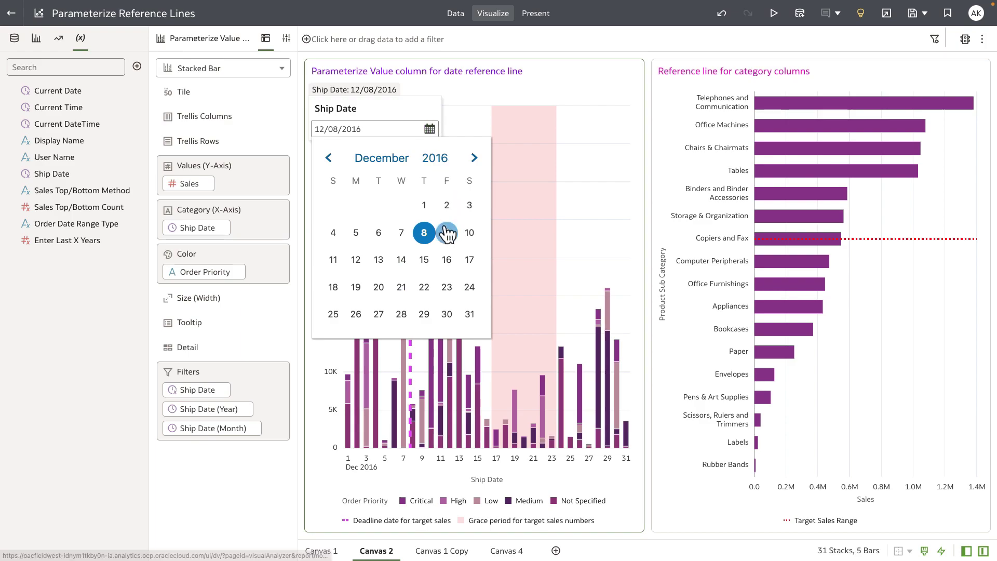
click(425, 259)
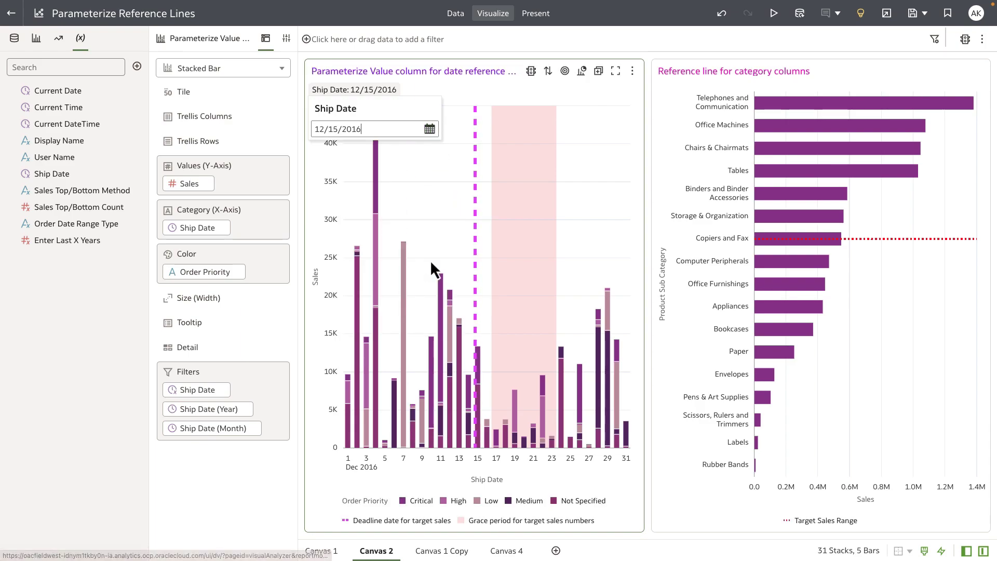
click(429, 130)
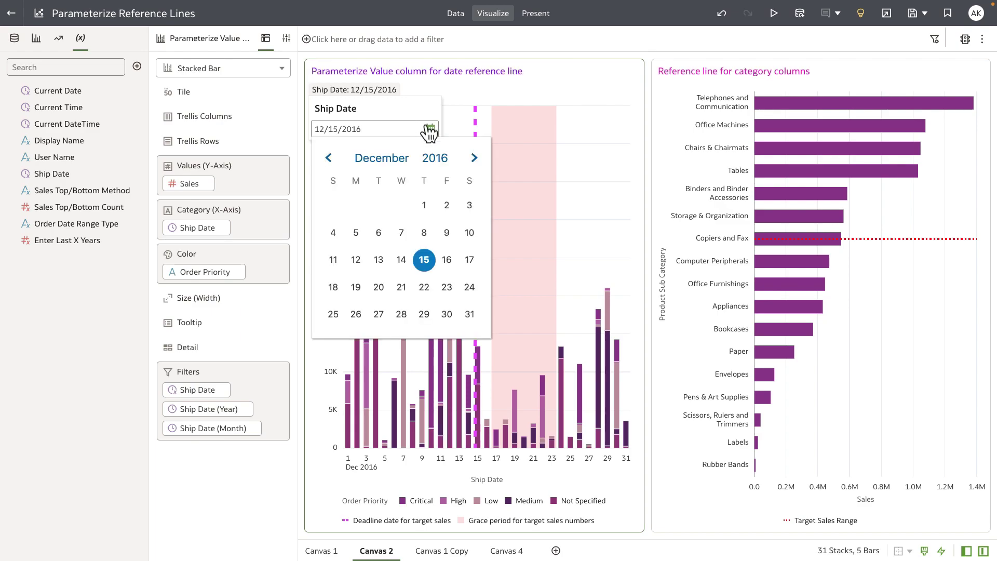
click(356, 287)
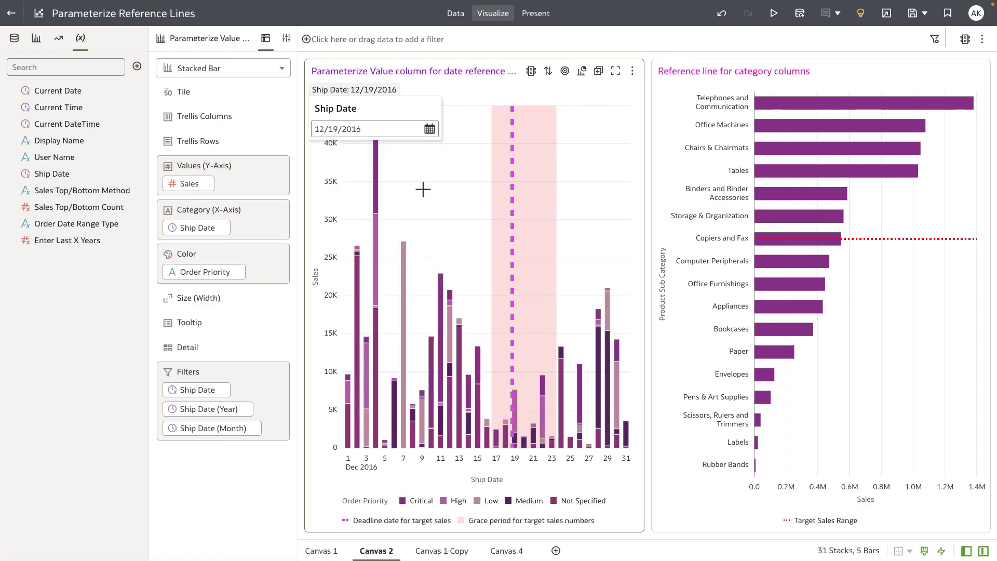
click(429, 130)
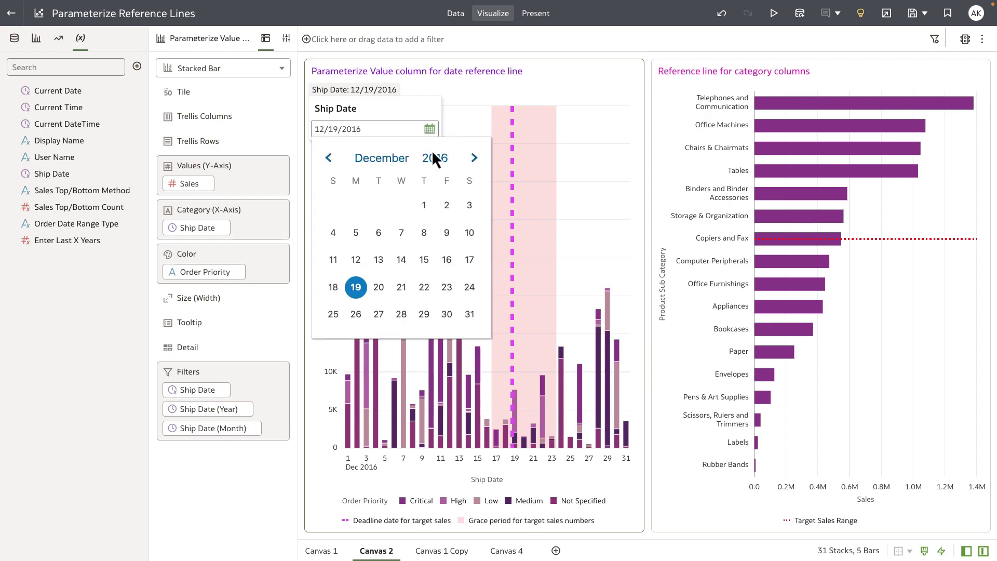
click(449, 284)
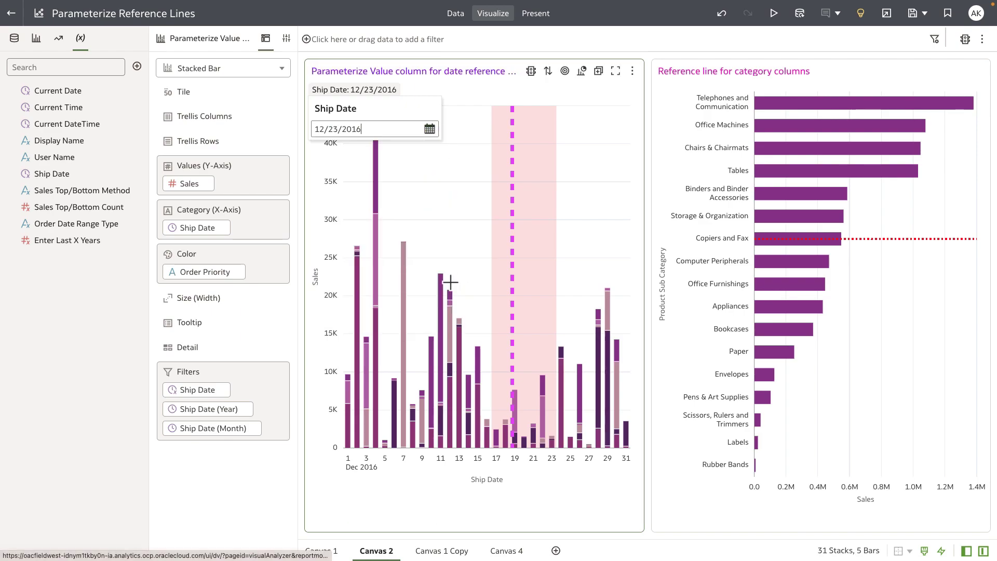
click(288, 38)
Step: Expand the grace-period band's reference settings and check its start-date (From) binding
click(276, 63)
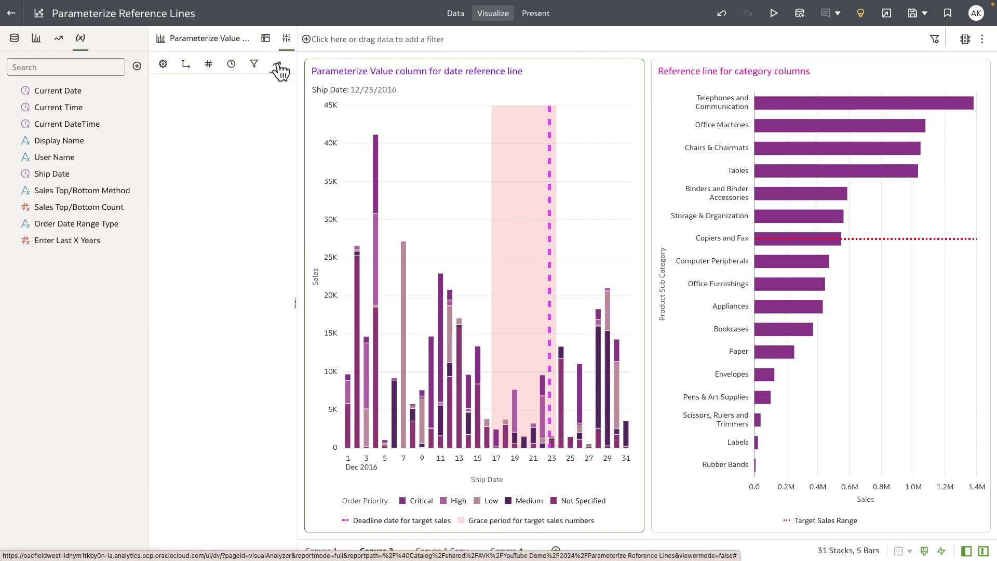
click(158, 118)
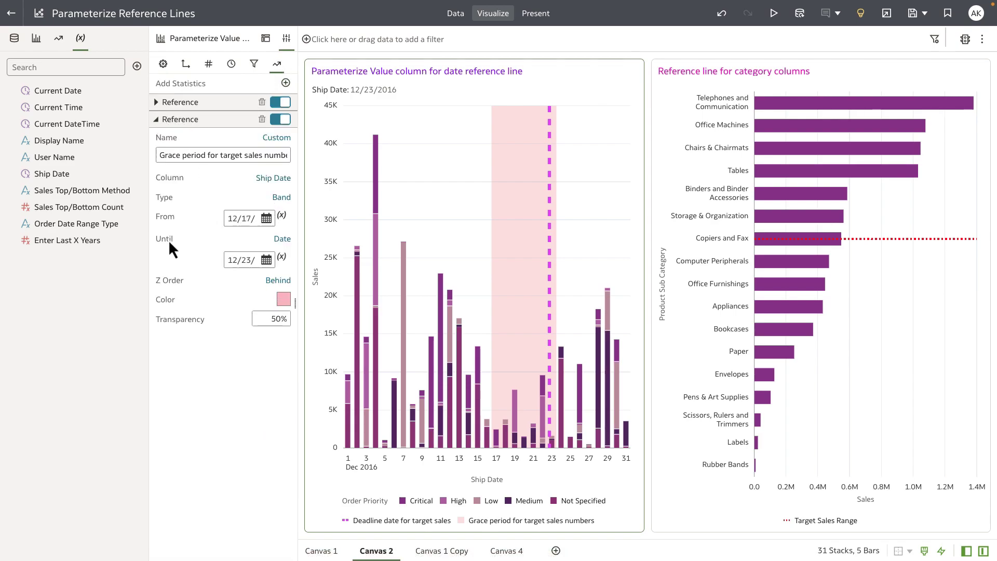
click(282, 216)
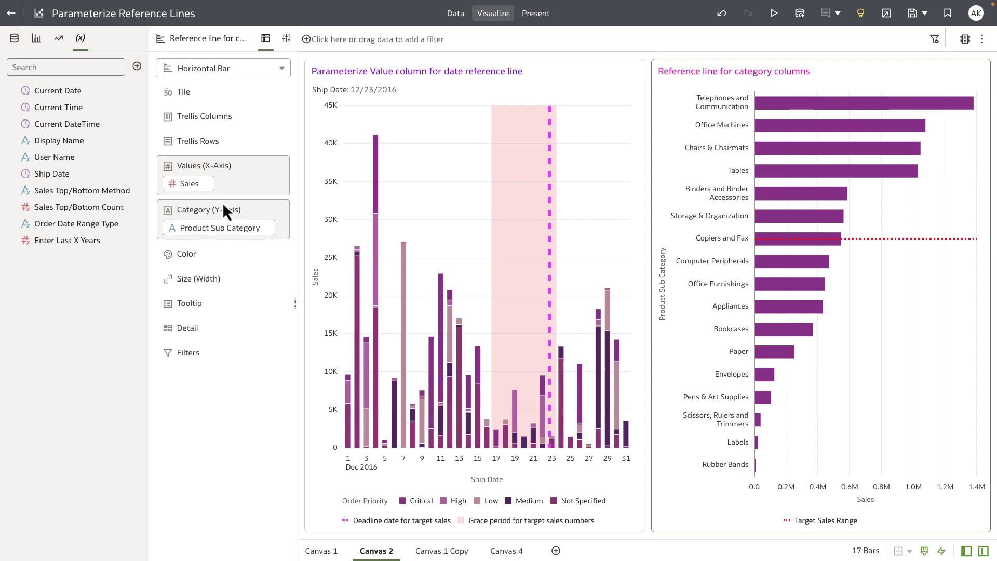
Step: Browse the Target Sales Range line's column and value choices, keeping Copiers and Fax
click(287, 39)
click(254, 64)
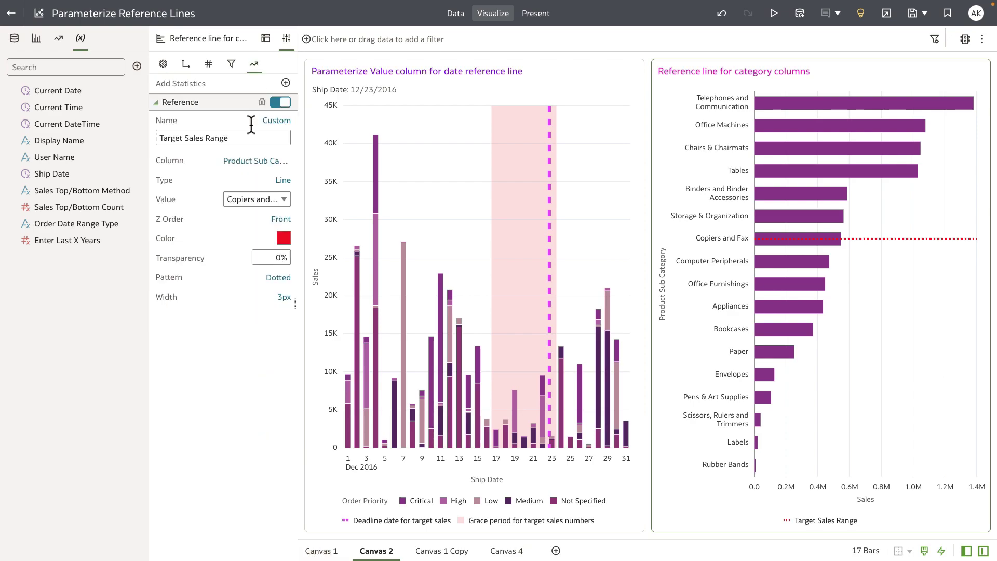
click(274, 165)
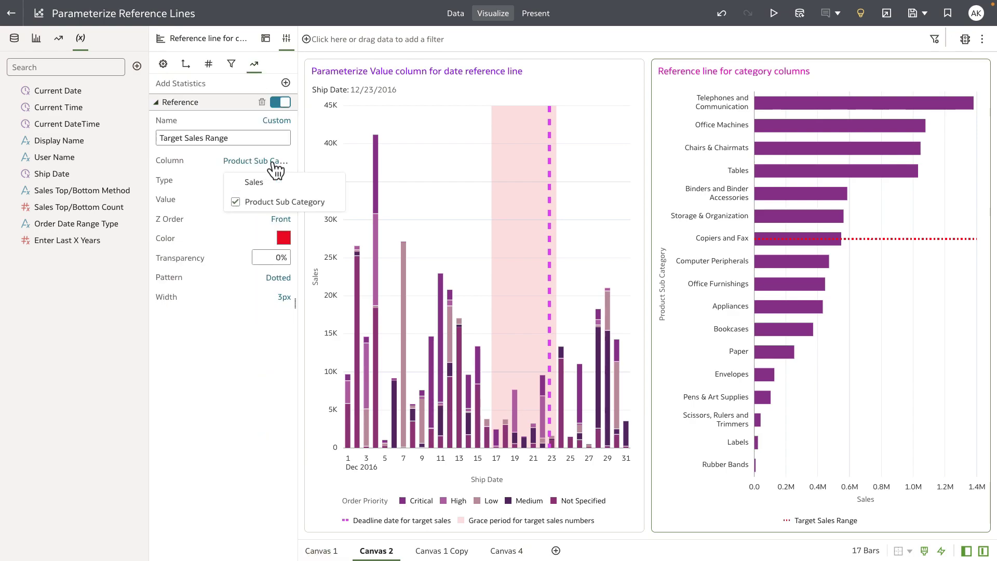
click(232, 250)
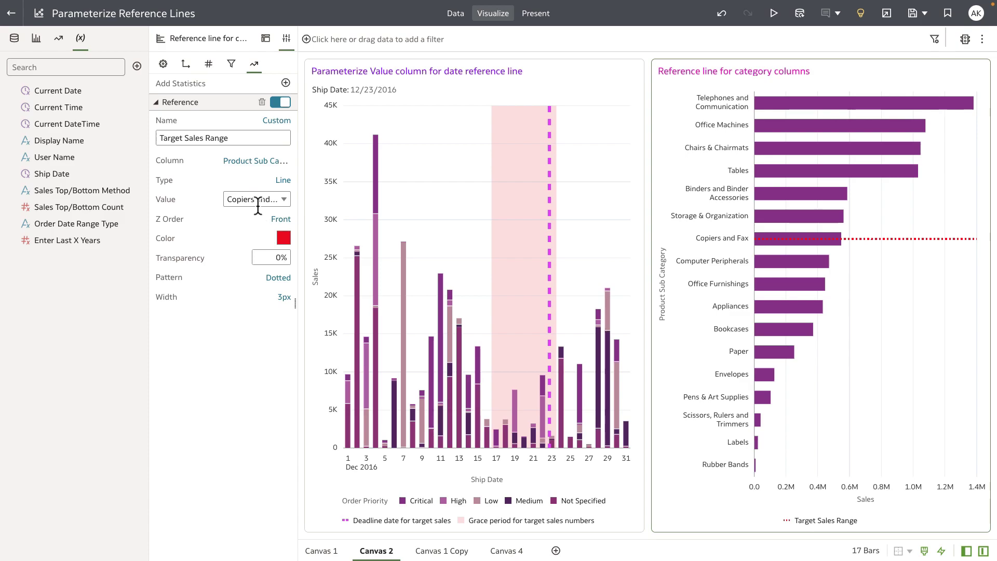
click(261, 200)
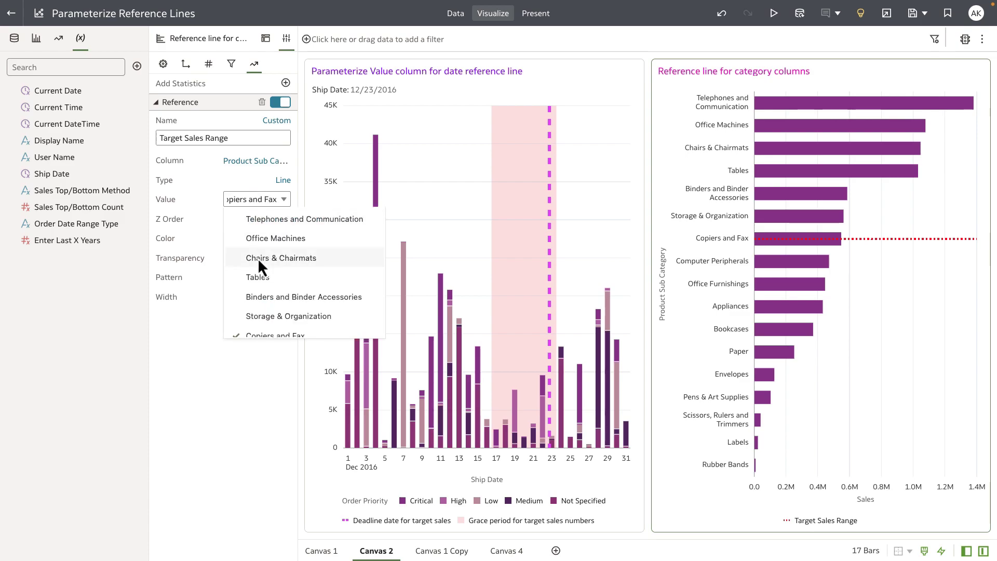
scroll(259, 258, down, 1)
scroll(258, 264, down, 1)
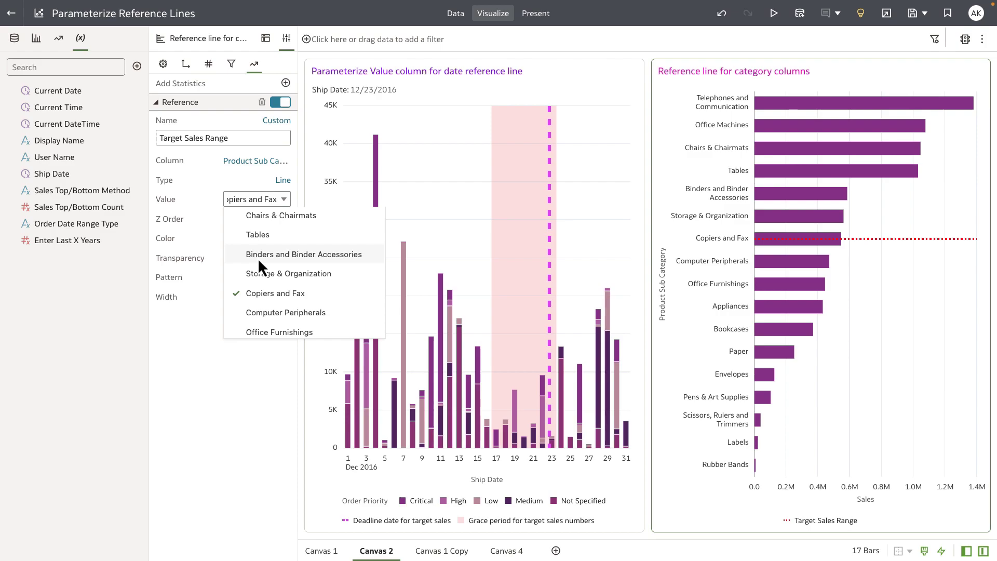
click(196, 316)
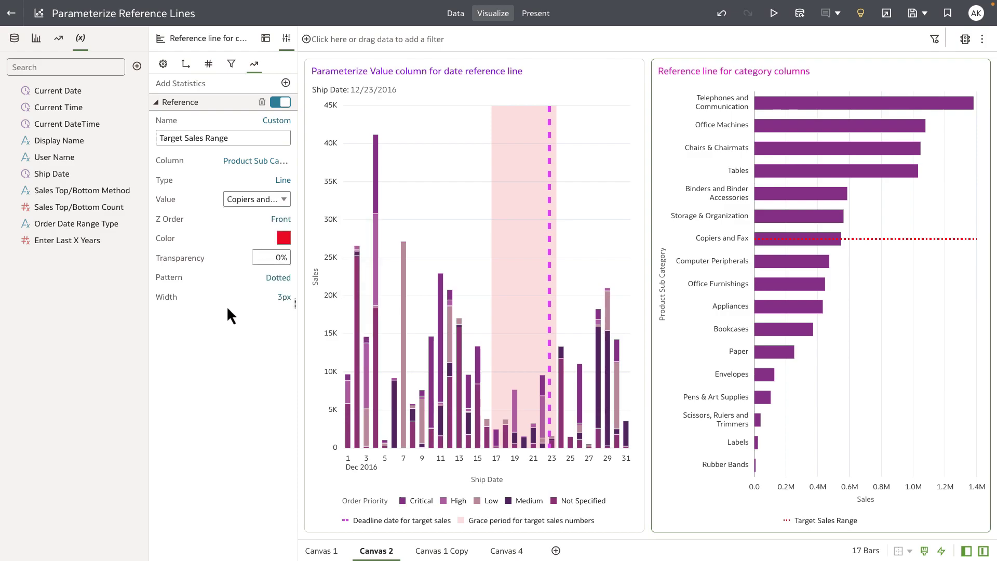